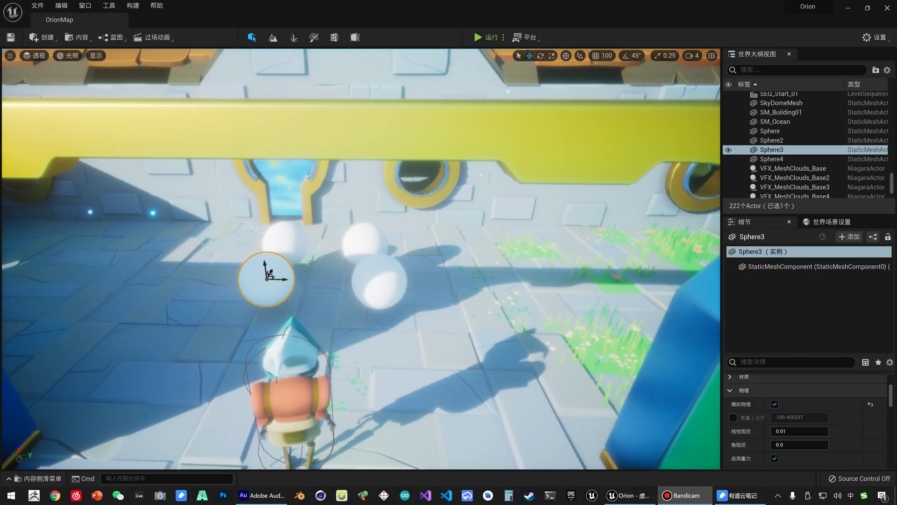
Select the Orion character, then Sphere3, Sphere4 and Sphere2 in the level.
{"action": "left_click", "coordinate": [334, 293]}
{"action": "scroll", "coordinate": [333, 293], "scroll_direction": "down", "scroll_amount": 5}
{"action": "left_click", "coordinate": [351, 318]}
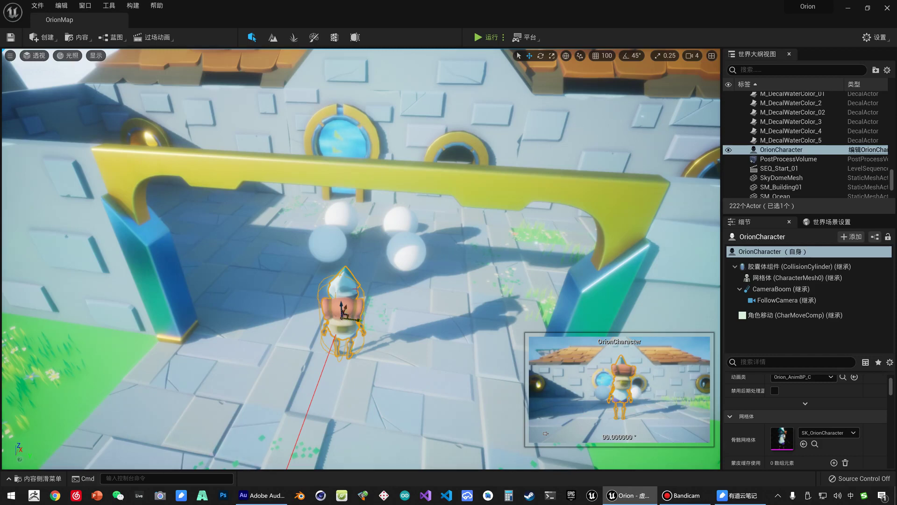
{"action": "scroll", "coordinate": [299, 290], "scroll_direction": "up", "scroll_amount": 3}
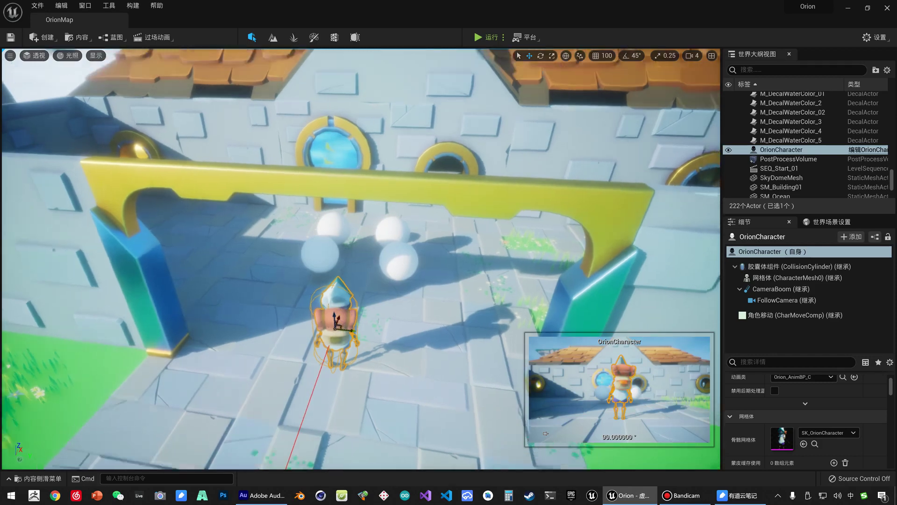
{"action": "scroll", "coordinate": [315, 274], "scroll_direction": "up", "scroll_amount": 3}
{"action": "left_click", "coordinate": [318, 264]}
{"action": "left_click", "coordinate": [397, 288]}
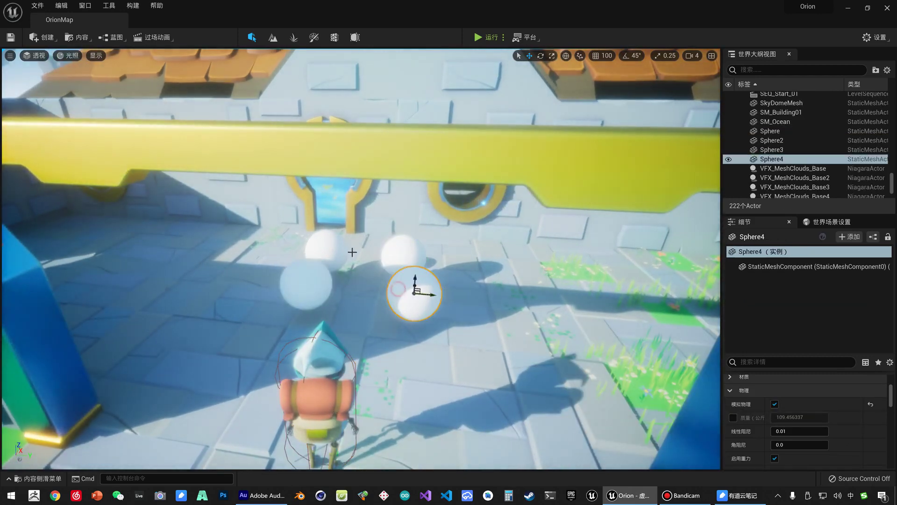
{"action": "left_click", "coordinate": [344, 248]}
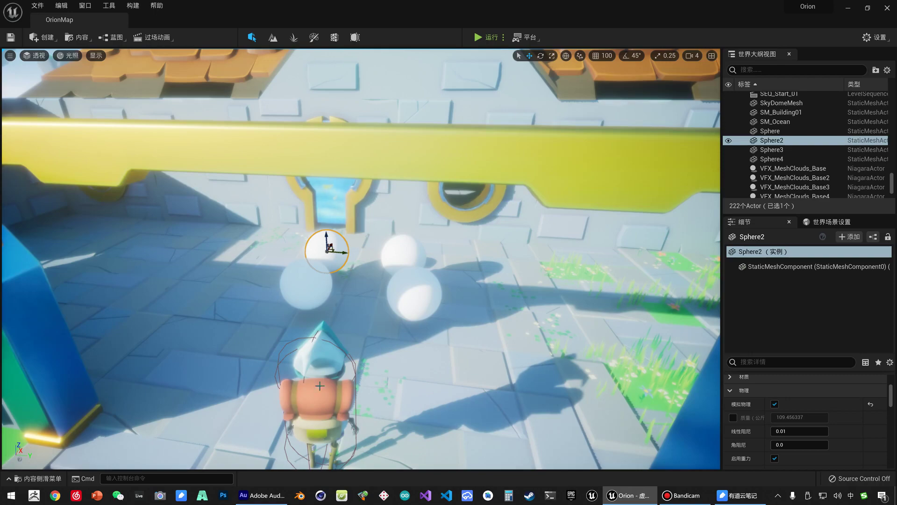
{"action": "scroll", "coordinate": [350, 387], "scroll_direction": "down", "scroll_amount": 5}
{"action": "scroll", "coordinate": [350, 387], "scroll_direction": "up", "scroll_amount": 7}
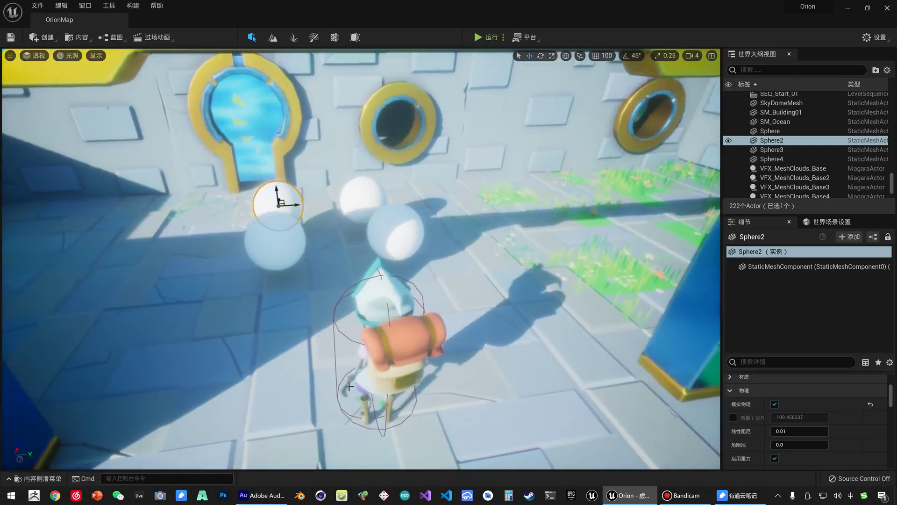
In Project Settings > Input, add a new action mapping named Skill02.
{"action": "left_click", "coordinate": [54, 5]}
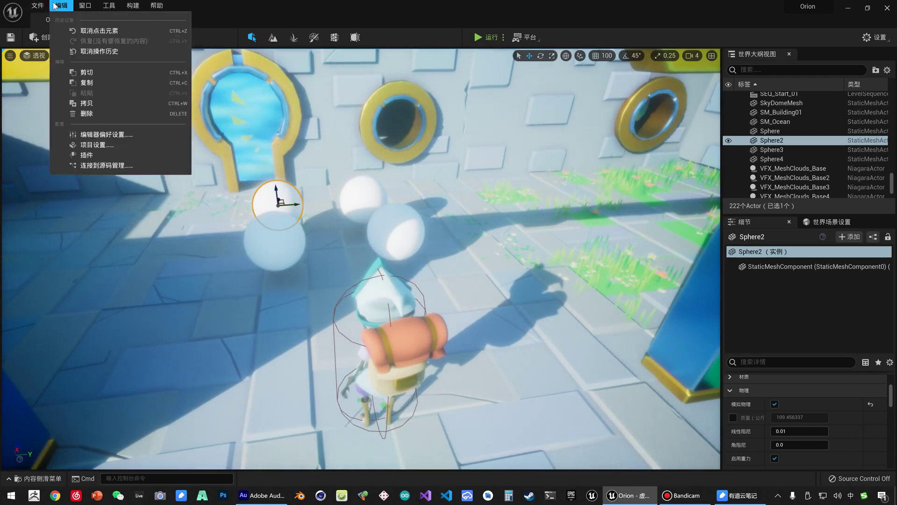
{"action": "left_click", "coordinate": [102, 146]}
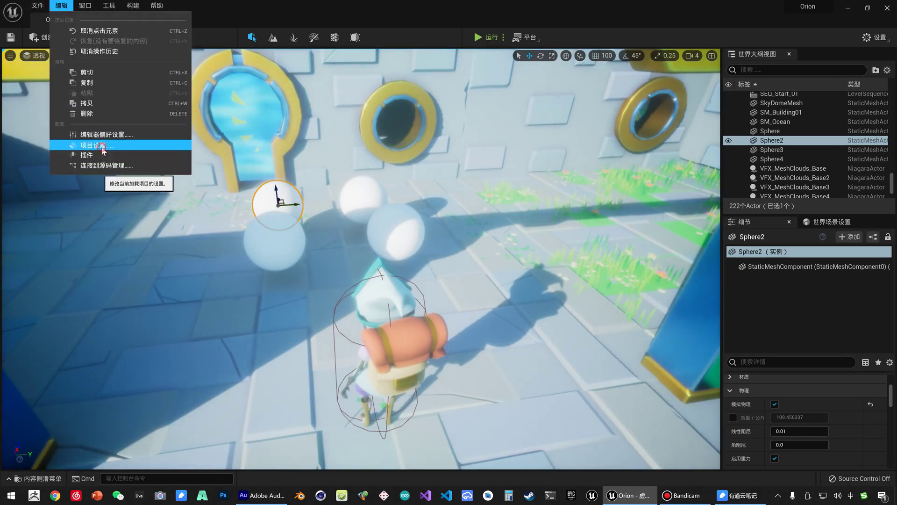
{"action": "scroll", "coordinate": [193, 321], "scroll_direction": "down", "scroll_amount": 2}
{"action": "scroll", "coordinate": [199, 337], "scroll_direction": "down", "scroll_amount": 5}
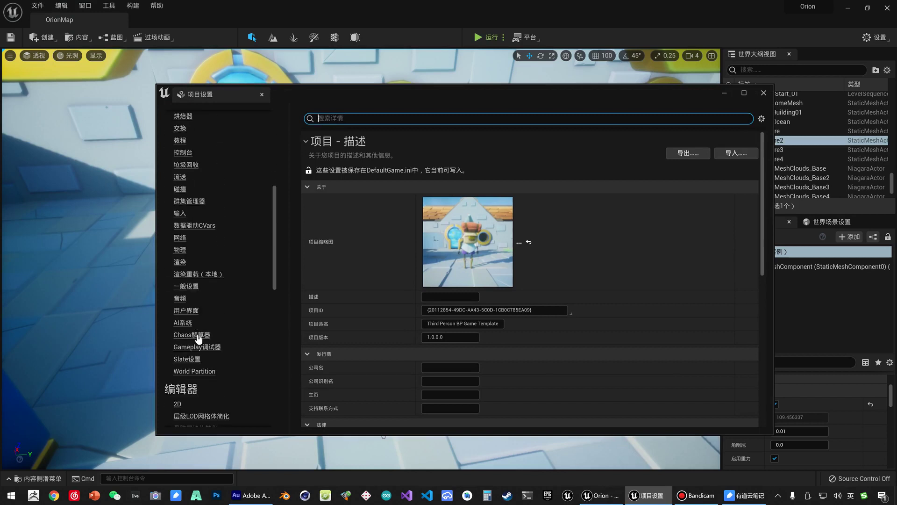
{"action": "left_click", "coordinate": [180, 213]}
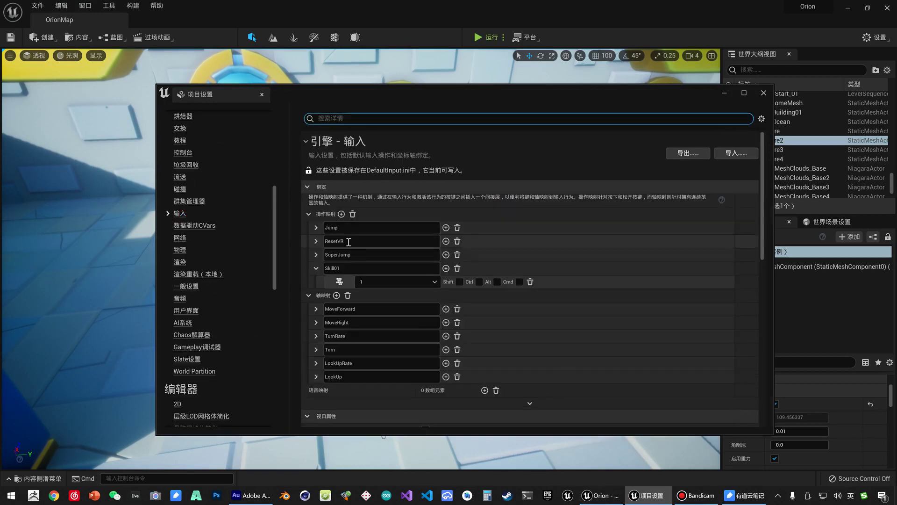
{"action": "scroll", "coordinate": [339, 206], "scroll_direction": "down", "scroll_amount": 1}
{"action": "left_click", "coordinate": [369, 281]}
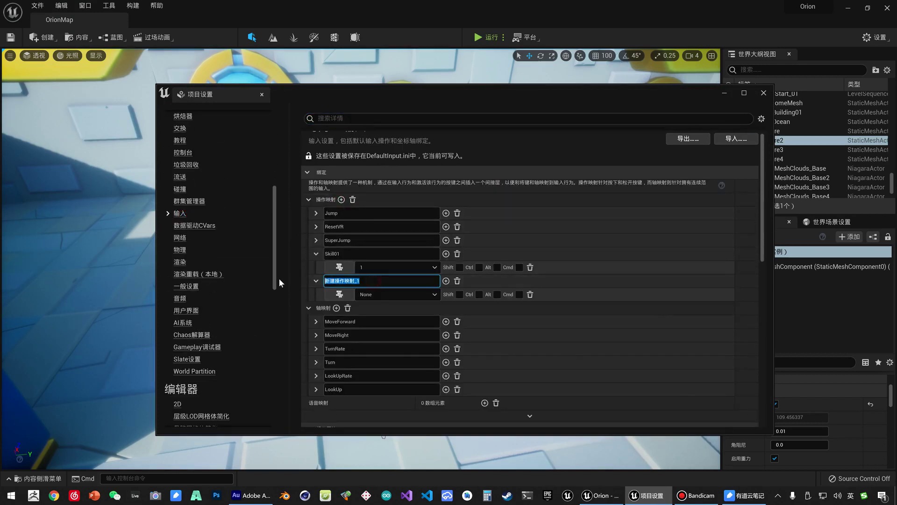
{"action": "type", "text": "kill02"}
Bind Skill02 to the keyboard 2 key and close Project Settings.
{"action": "left_click", "coordinate": [389, 293]}
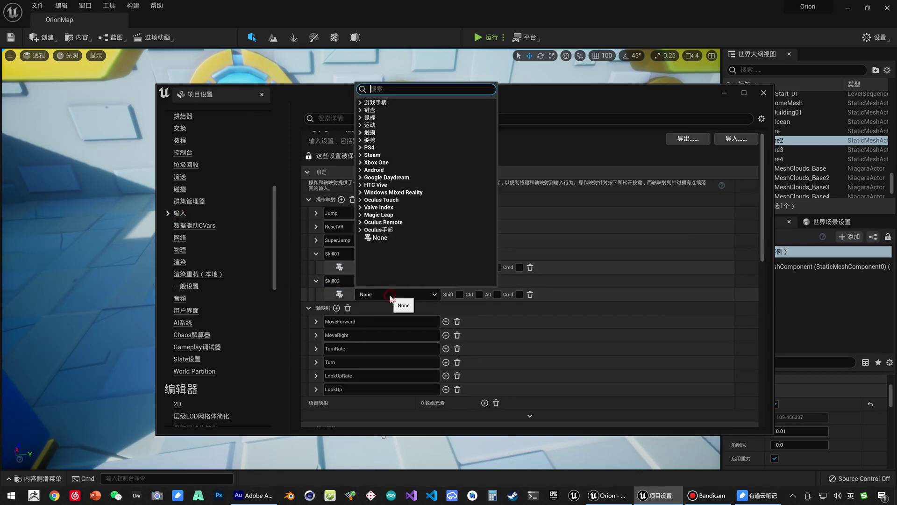
{"action": "left_click", "coordinate": [361, 112]}
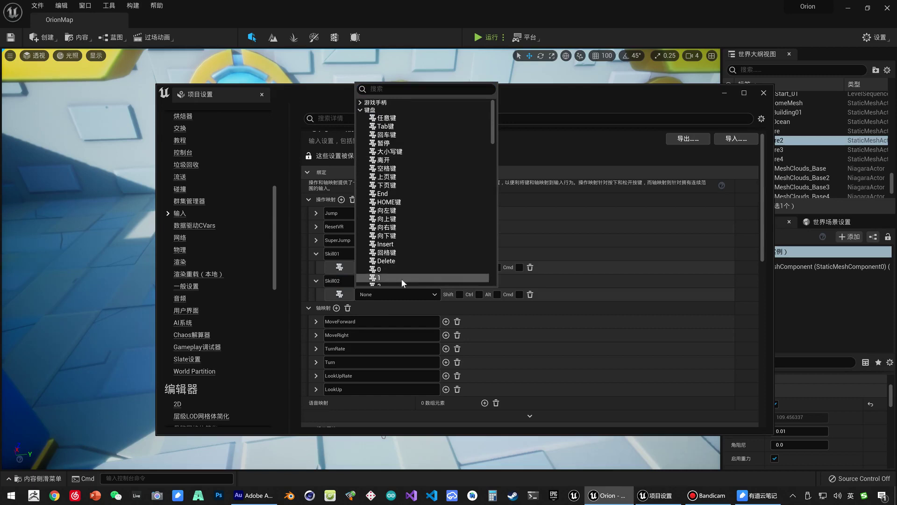
{"action": "scroll", "coordinate": [395, 271], "scroll_direction": "down", "scroll_amount": 1}
{"action": "left_click", "coordinate": [387, 258]}
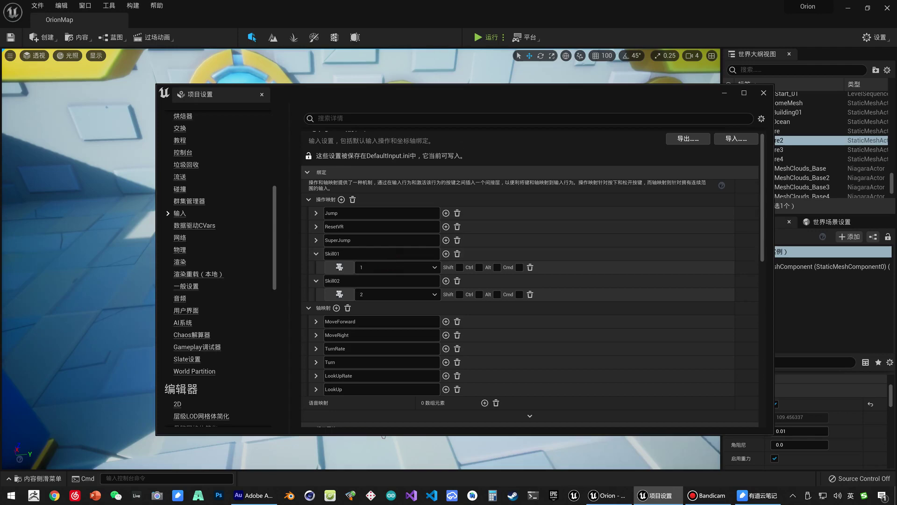
{"action": "left_click", "coordinate": [764, 93]}
Browse the Box and Orion character folders in the Content Drawer and orbit behind the character.
{"action": "left_click", "coordinate": [421, 210]}
{"action": "left_click", "coordinate": [37, 478]}
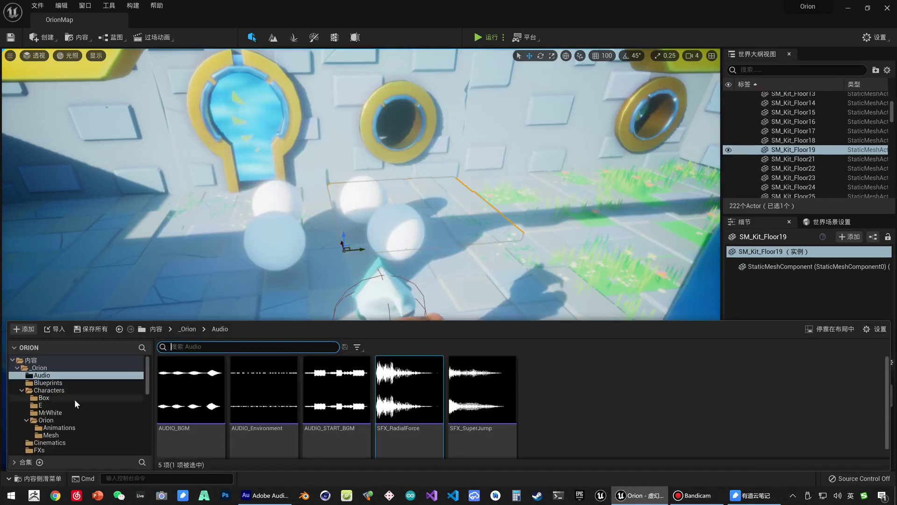
{"action": "left_click", "coordinate": [74, 398]}
{"action": "left_click", "coordinate": [74, 420]}
{"action": "scroll", "coordinate": [75, 416], "scroll_direction": "down", "scroll_amount": 2}
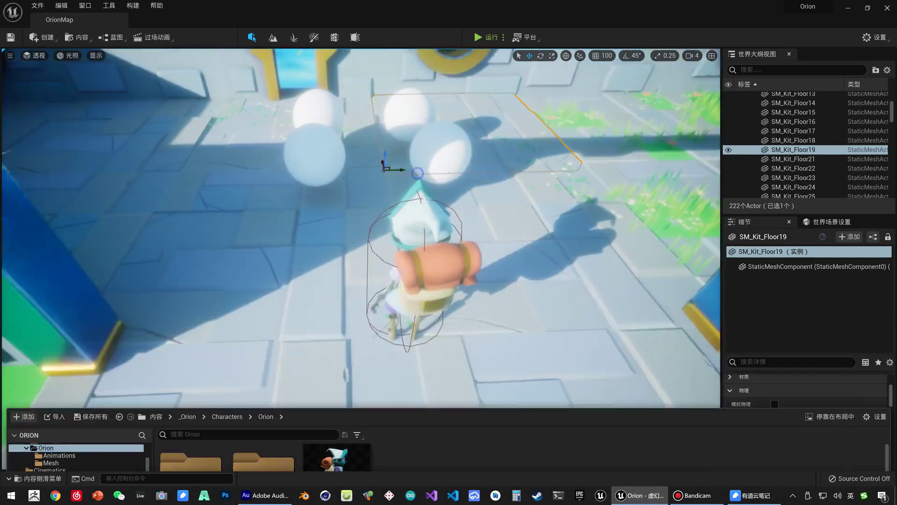
{"action": "right_click_drag", "start_coordinate": [416, 237], "coordinate": [423, 263]}
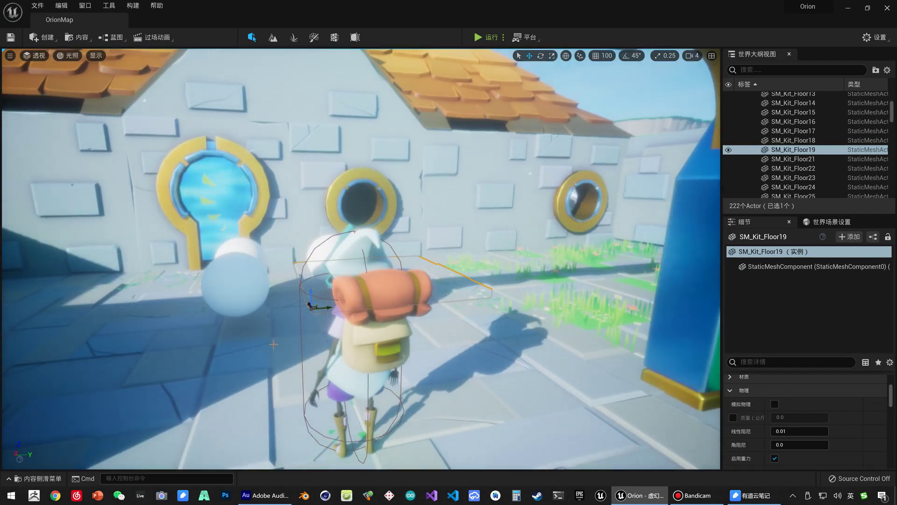
Preview EpicCharacter_CrouchIdle from LearningKit_Games character Animations, then close its editor.
{"action": "key", "text": "ctrl+space"}
{"action": "scroll", "coordinate": [113, 385], "scroll_direction": "up", "scroll_amount": 2}
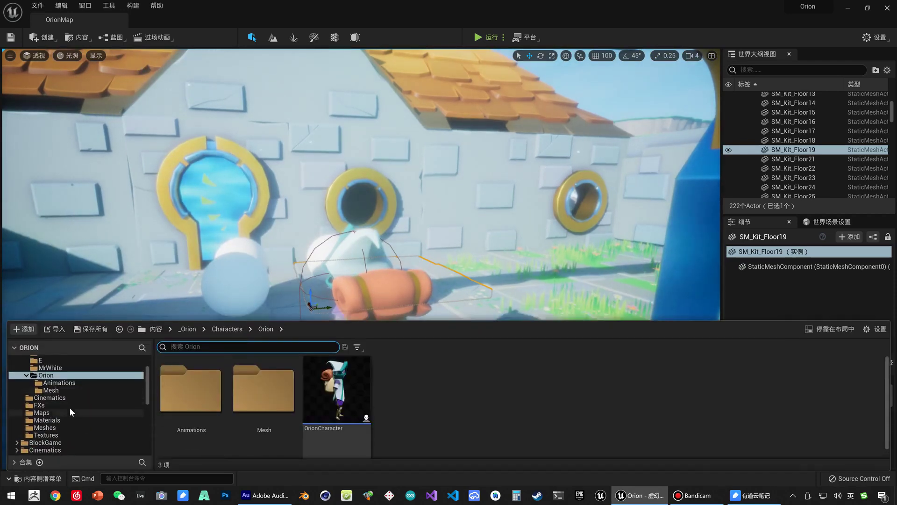
{"action": "scroll", "coordinate": [69, 407], "scroll_direction": "down", "scroll_amount": 5}
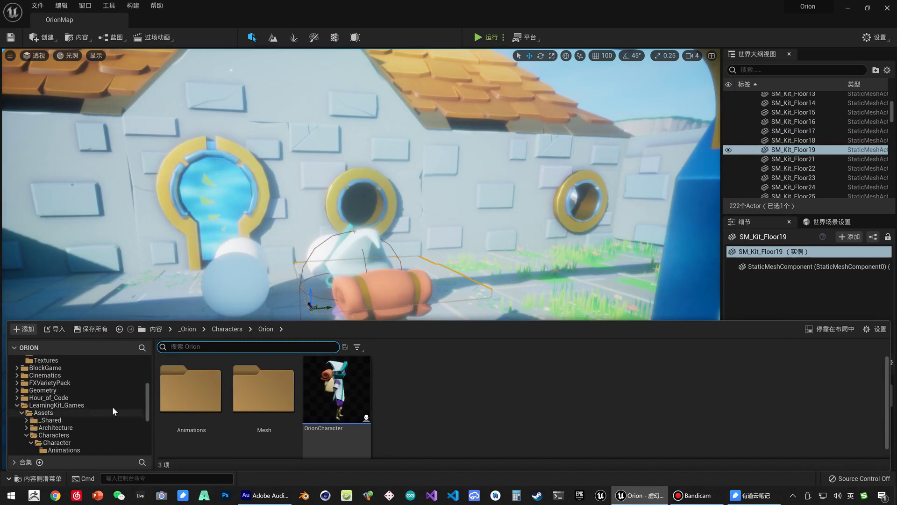
{"action": "left_click", "coordinate": [112, 406]}
{"action": "scroll", "coordinate": [89, 410], "scroll_direction": "down", "scroll_amount": 2}
{"action": "left_click", "coordinate": [88, 421]}
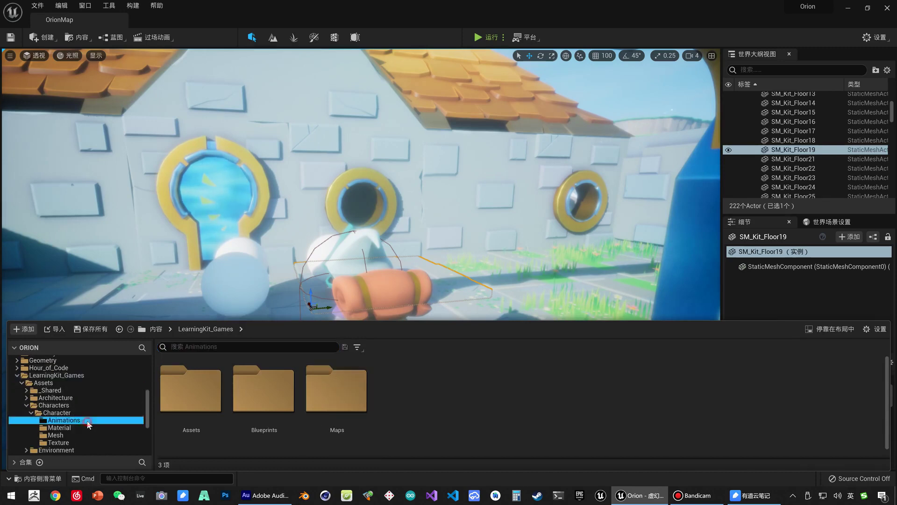
{"action": "left_click", "coordinate": [364, 433]}
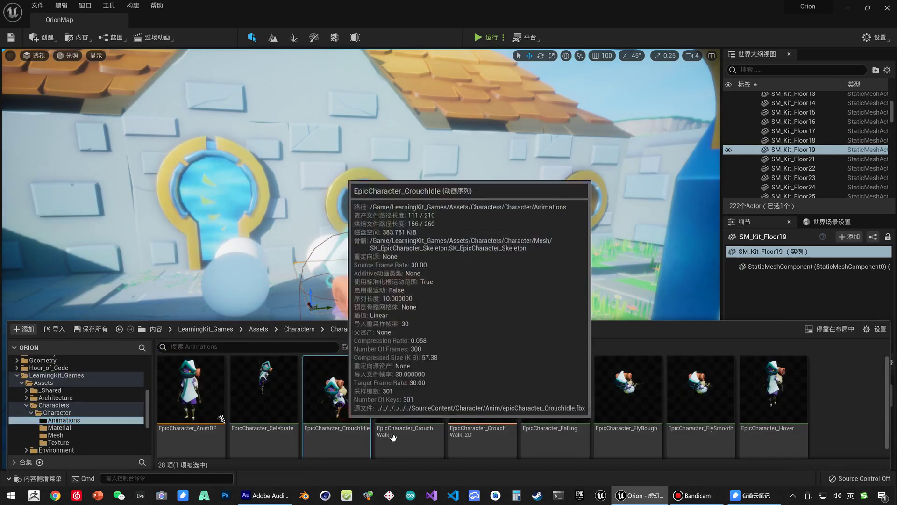
{"action": "double_click", "coordinate": [364, 433]}
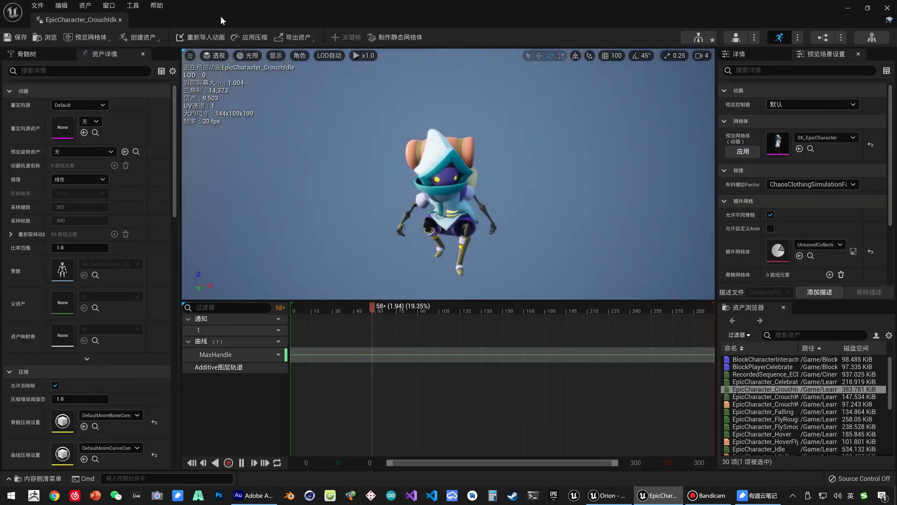
{"action": "left_click", "coordinate": [120, 20]}
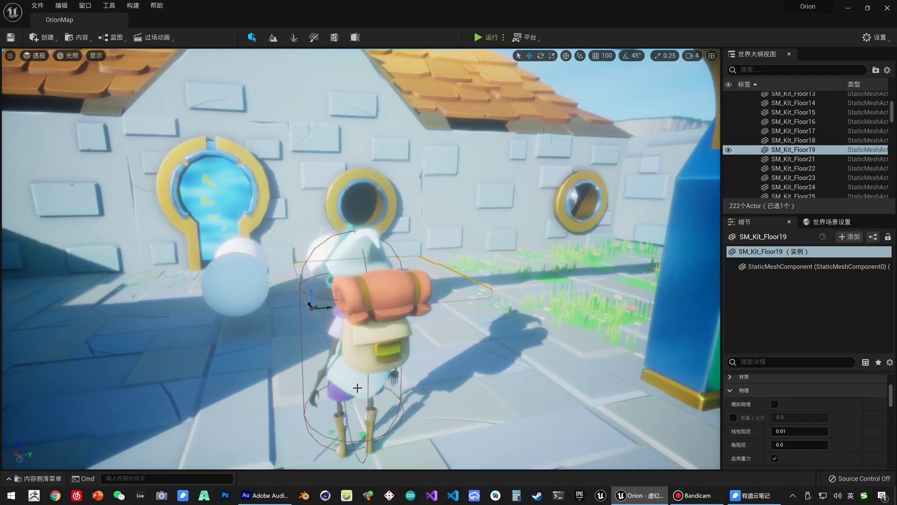
Retarget the CrouchIdle animation, choosing SK_OrionCharacter_Skeleton as the target skeleton.
{"action": "left_click", "coordinate": [311, 367]}
{"action": "key", "text": "ctrl+space"}
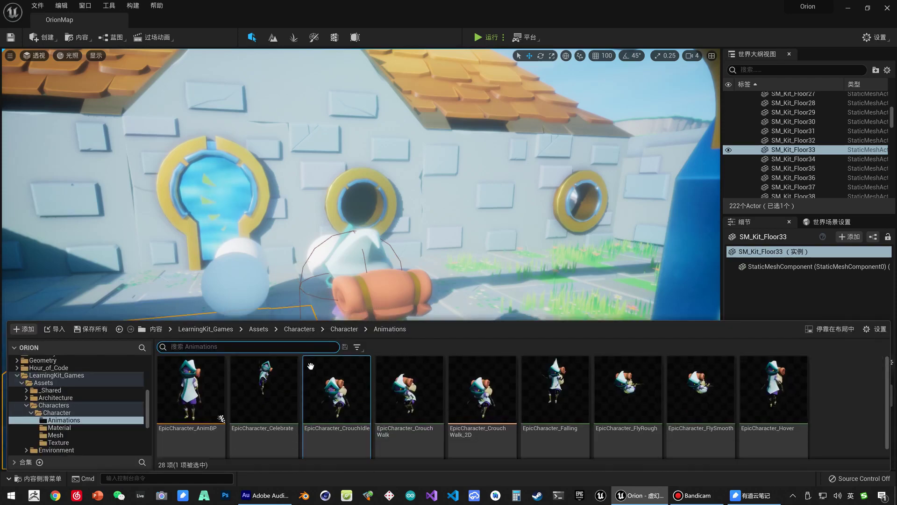
{"action": "mouse_move", "coordinate": [308, 367]}
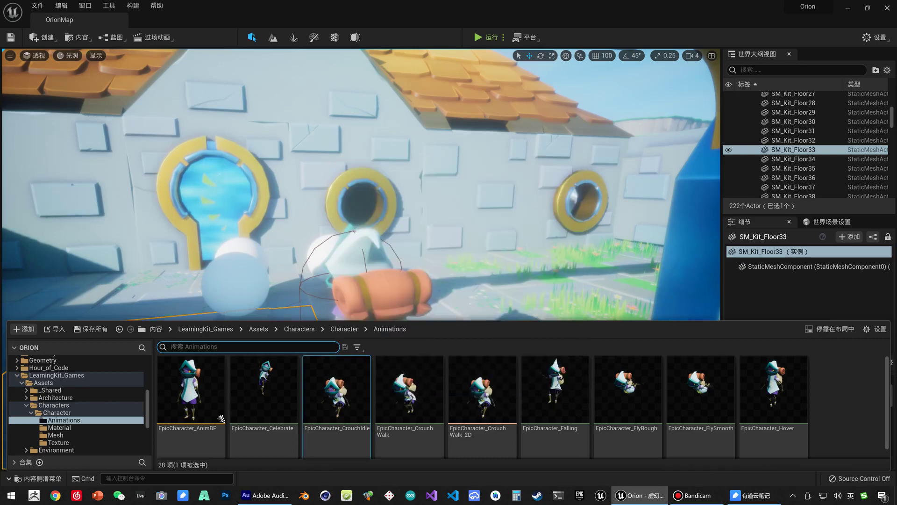
{"action": "right_click", "coordinate": [359, 388]}
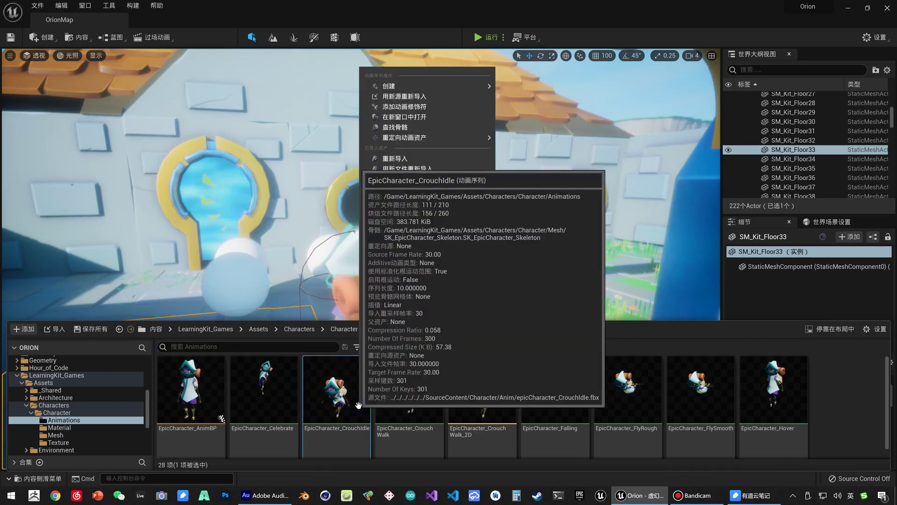
{"action": "mouse_move", "coordinate": [467, 137]}
{"action": "left_click", "coordinate": [528, 139]}
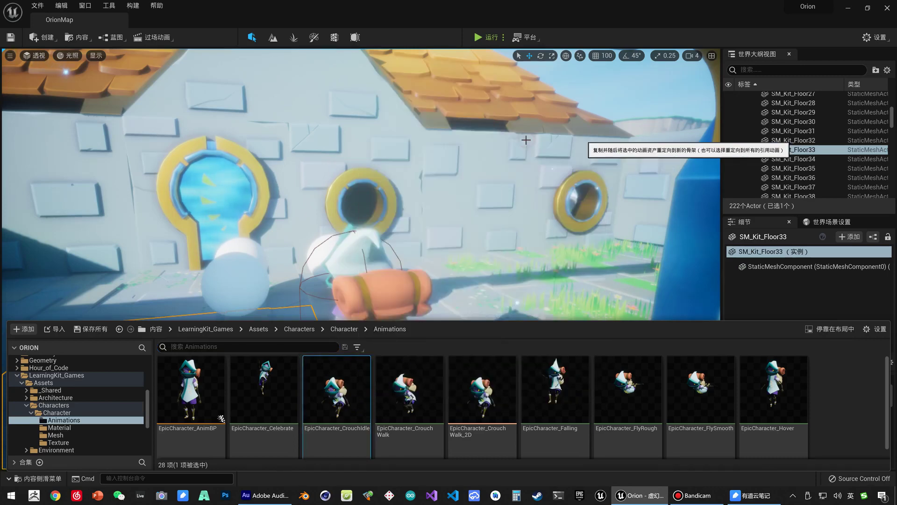
{"action": "left_click", "coordinate": [251, 184]}
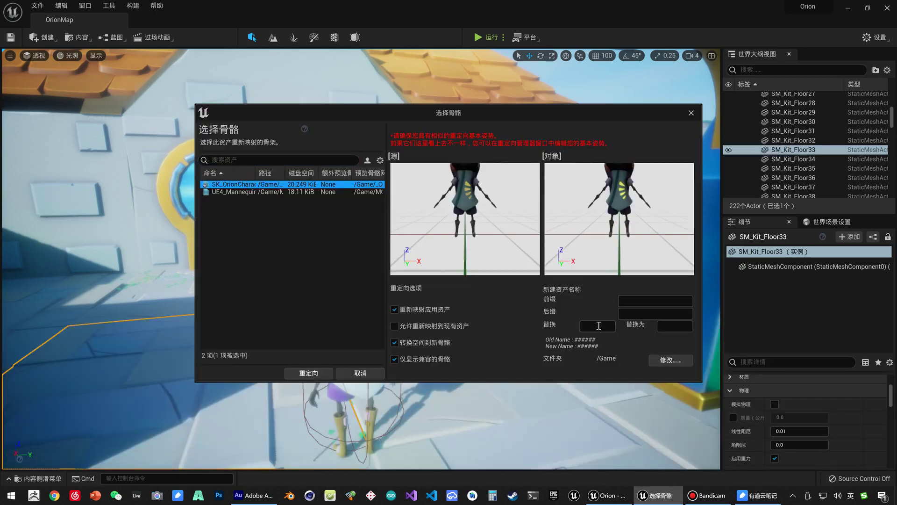
Set the rename rule to replace 'EpicCharacter' with 'Orion' in new asset names.
{"action": "type", "text": "EpicC"}
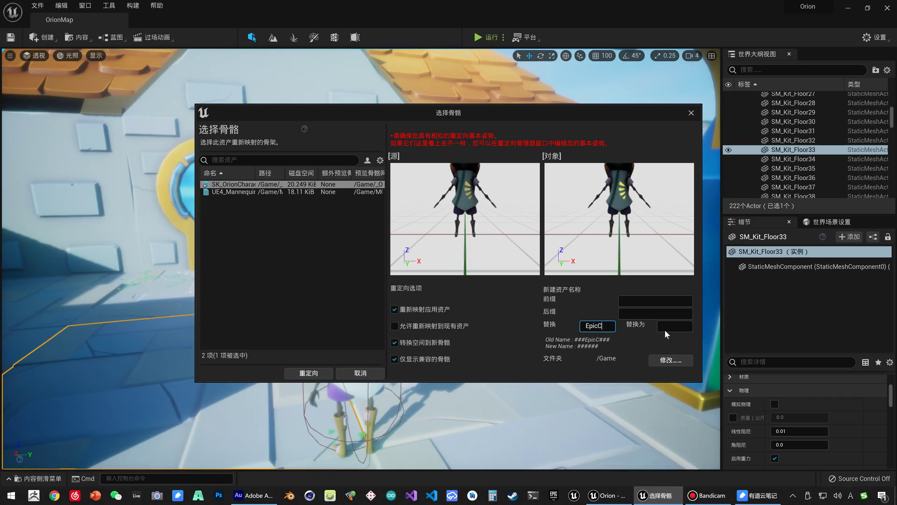
{"action": "type", "text": "j"}
{"action": "key", "text": "BackSpace"}
{"action": "type", "text": "ha"}
{"action": "type", "text": "racter"}
{"action": "left_click", "coordinate": [666, 330]}
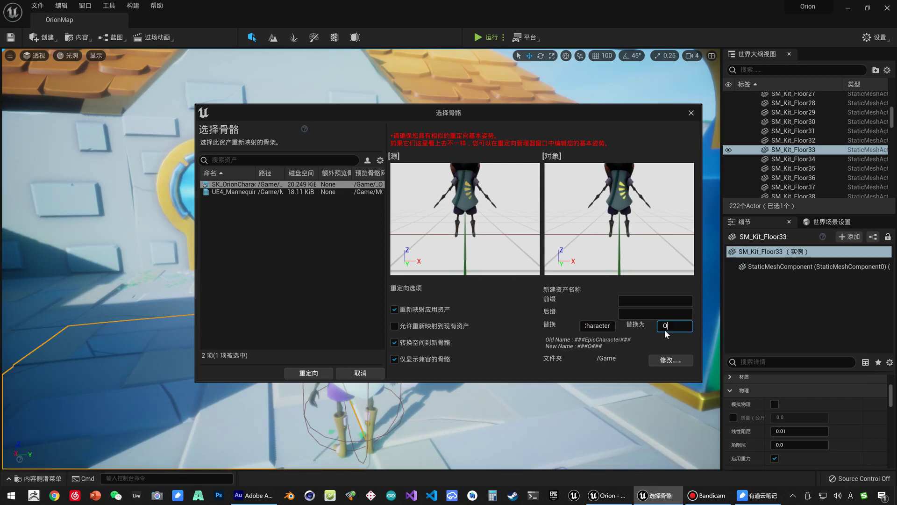
{"action": "type", "text": "Orion"}
Send the retargeted copy to _Orion/Characters/Orion/Animations and complete the retarget.
{"action": "left_click", "coordinate": [673, 360]}
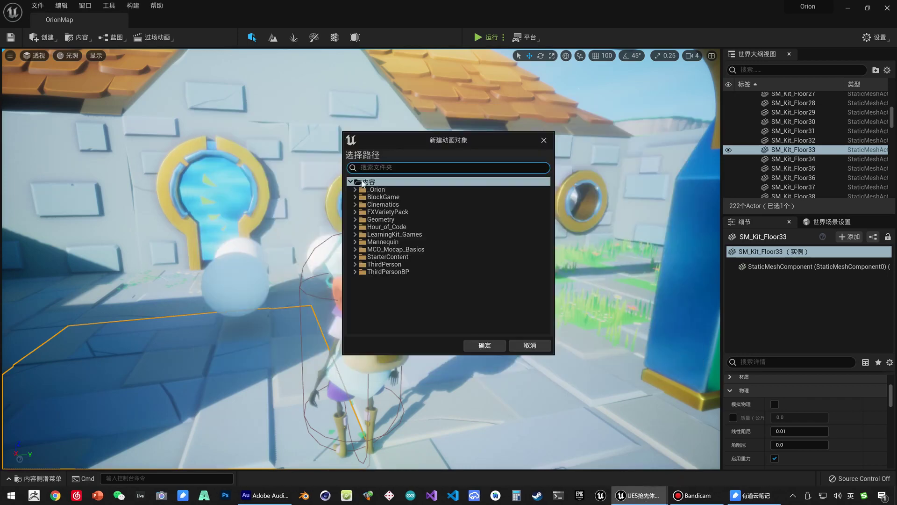
{"action": "left_click", "coordinate": [355, 189]}
{"action": "left_click", "coordinate": [361, 212]}
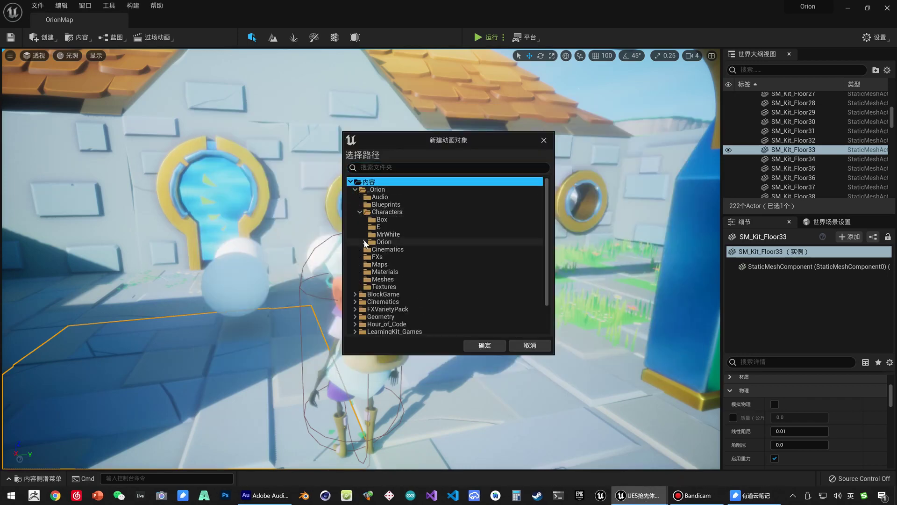
{"action": "left_click", "coordinate": [365, 242]}
{"action": "left_click", "coordinate": [397, 249]}
{"action": "left_click", "coordinate": [481, 344]}
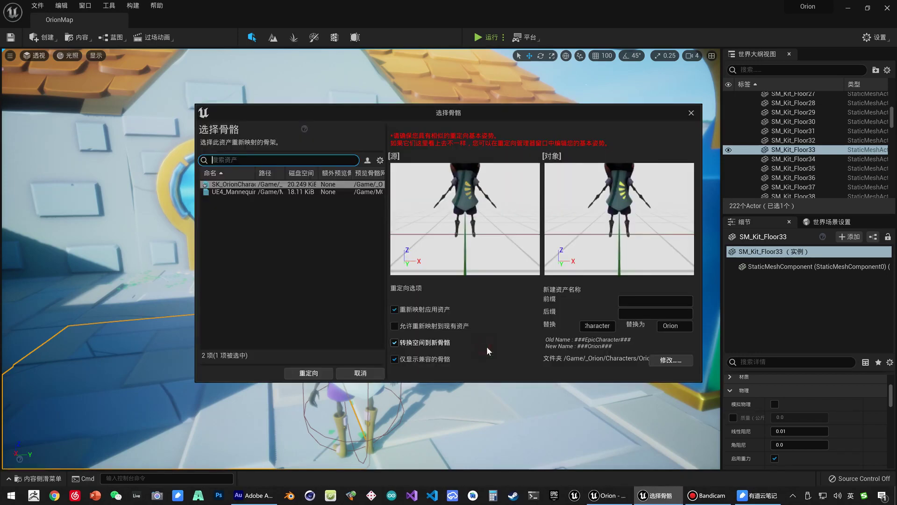
{"action": "left_click", "coordinate": [297, 373]}
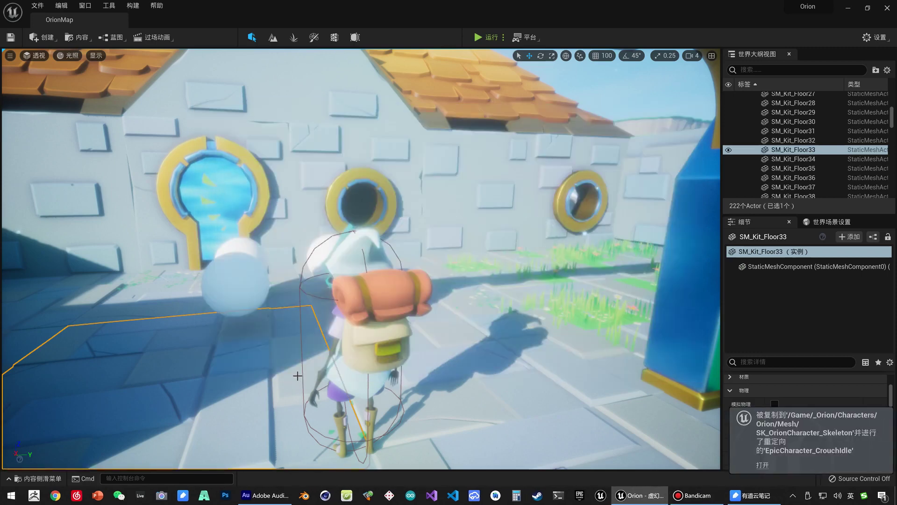
Show Orion's Animations folder in the Content Drawer and select Orion_CrouchIdle.
{"action": "left_click", "coordinate": [37, 478]}
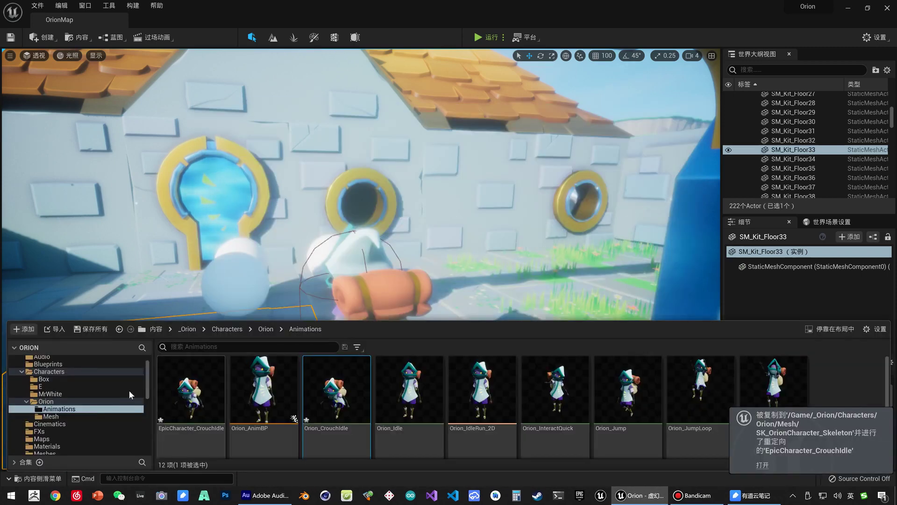
{"action": "scroll", "coordinate": [73, 418], "scroll_direction": "up", "scroll_amount": 1}
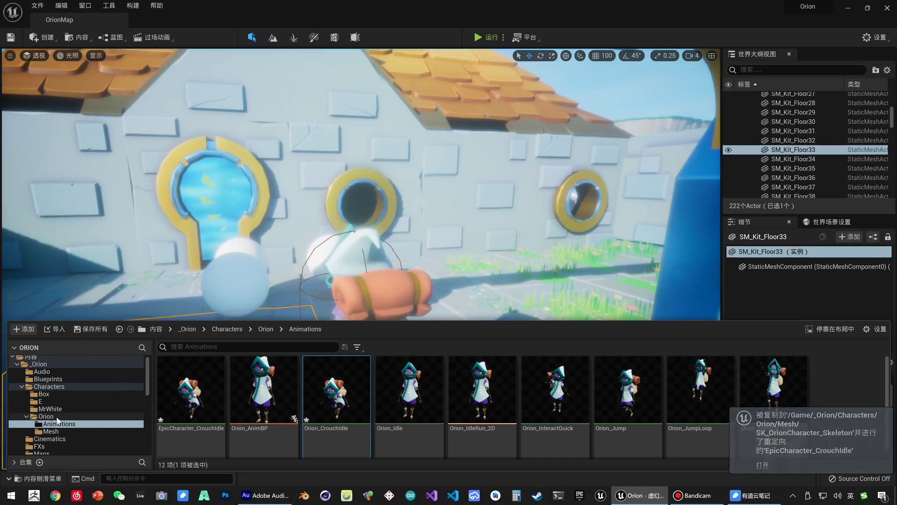
{"action": "left_click", "coordinate": [70, 423]}
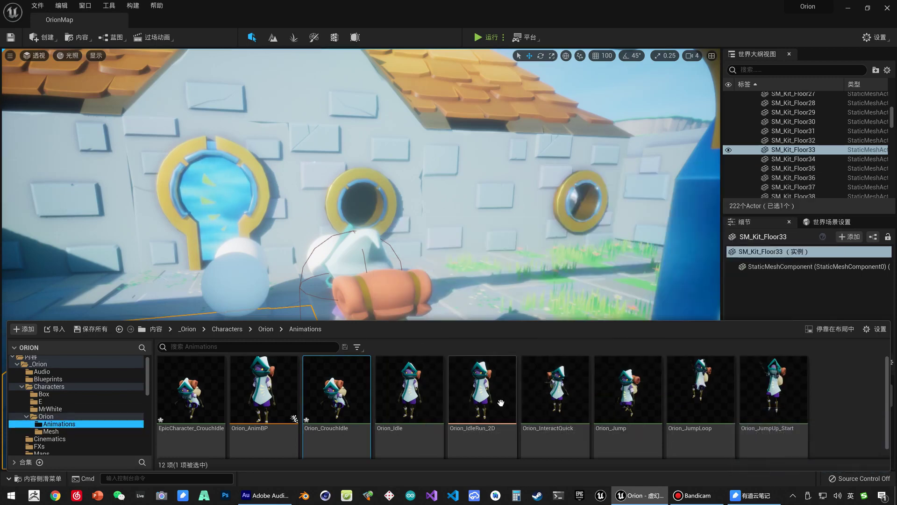
{"action": "mouse_move", "coordinate": [397, 371]}
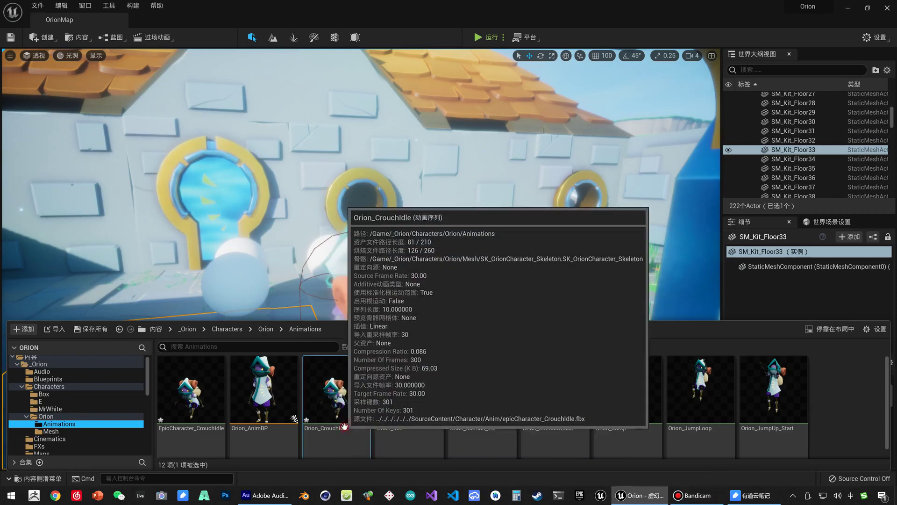
{"action": "left_click", "coordinate": [338, 449]}
Open Orion_AnimBP and add a state named RadialForce to its state machine.
{"action": "double_click", "coordinate": [266, 401]}
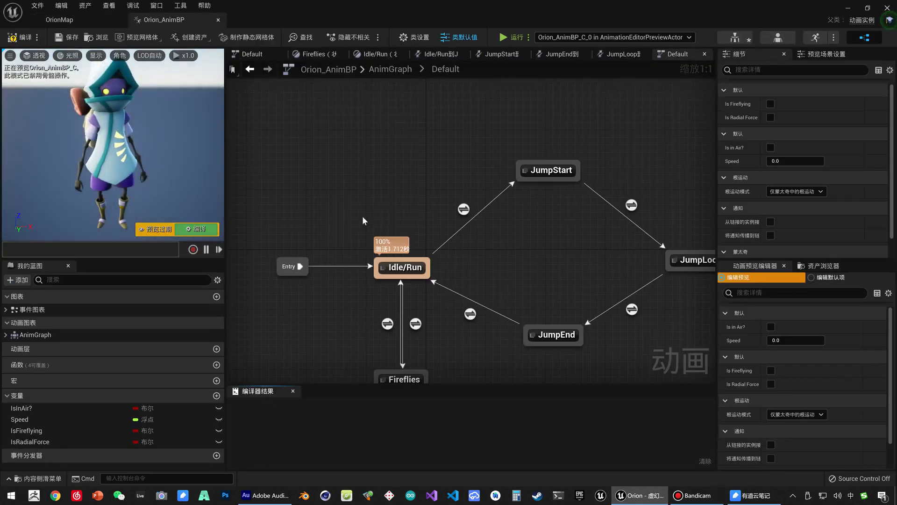
{"action": "right_click_drag", "start_coordinate": [362, 216], "coordinate": [350, 174]}
{"action": "left_click_drag", "start_coordinate": [356, 359], "coordinate": [424, 332]}
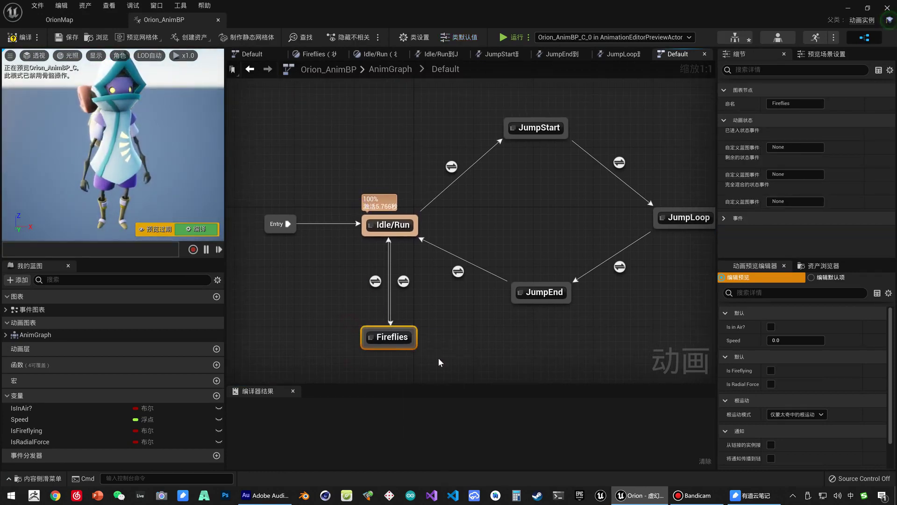
{"action": "left_click", "coordinate": [436, 357]}
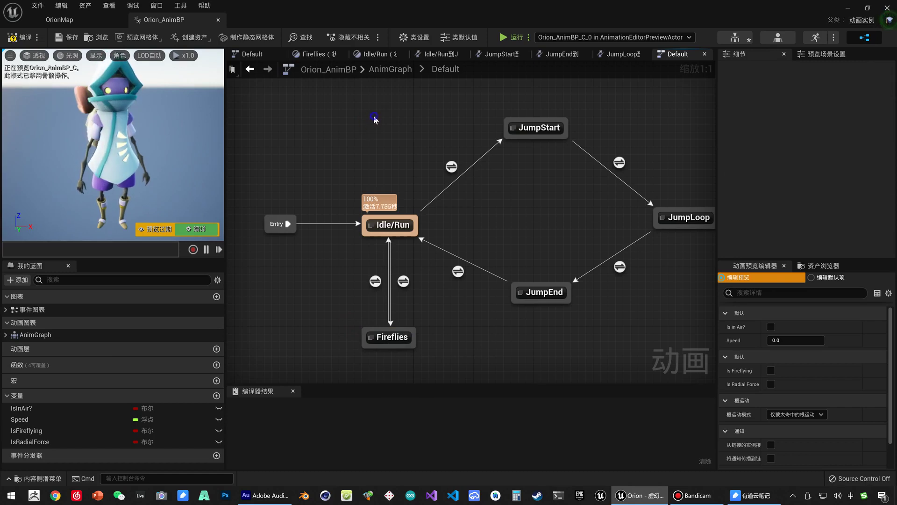
{"action": "right_click", "coordinate": [374, 120]}
{"action": "left_click", "coordinate": [399, 134]}
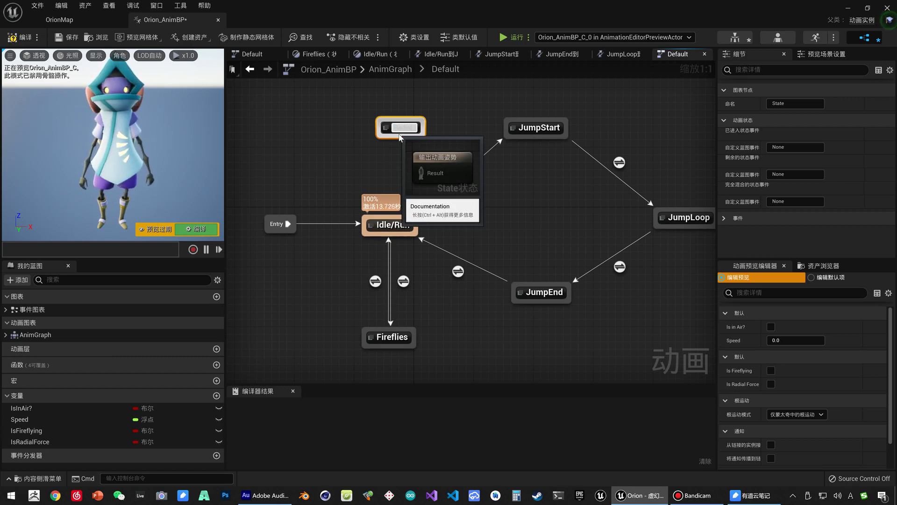
{"action": "type", "text": "orce"}
{"action": "key", "text": "Return"}
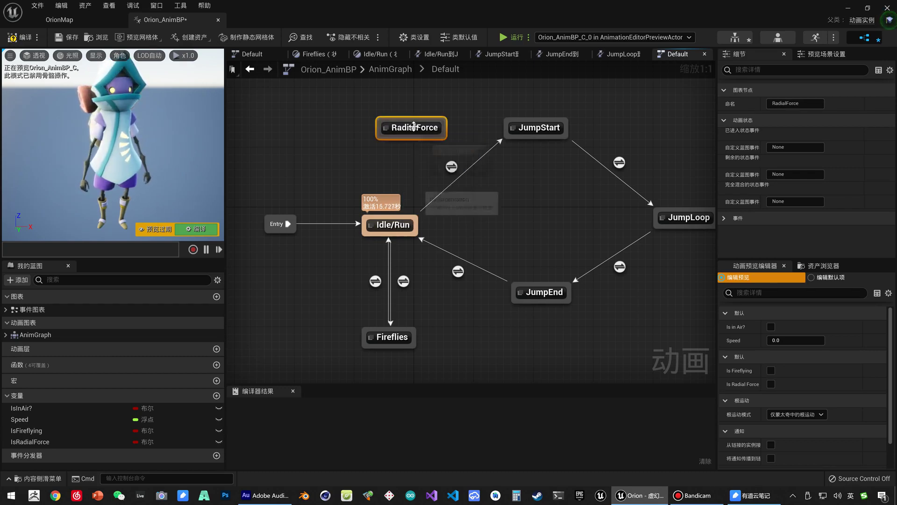
{"action": "left_click_drag", "start_coordinate": [406, 128], "coordinate": [384, 121]}
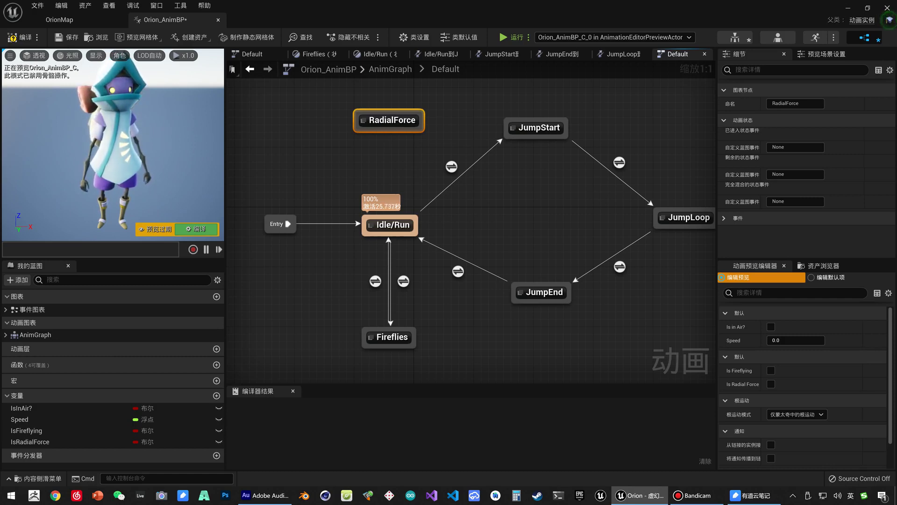
Remove IsRadialForce and link Idle/Run and RadialForce with transitions in both directions.
{"action": "key", "text": "ctrl+z"}
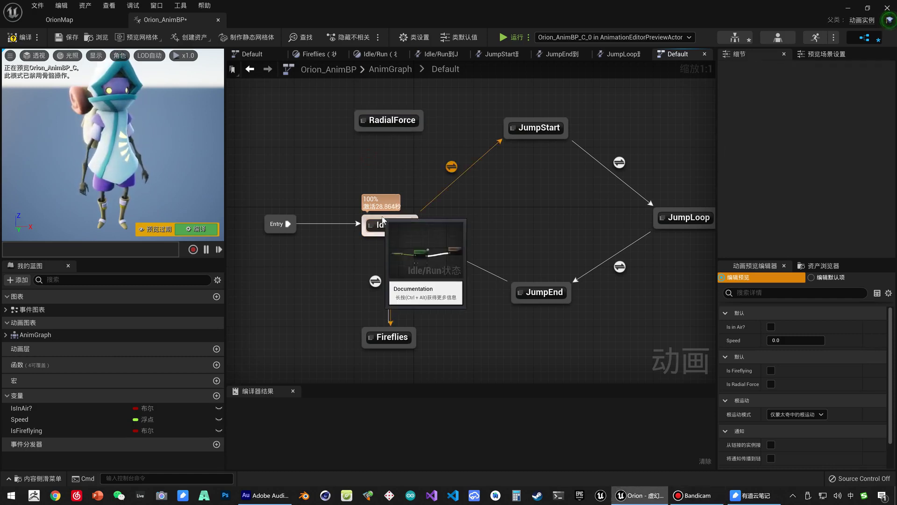
{"action": "mouse_move", "coordinate": [382, 218]}
{"action": "left_mouse_down"}
{"action": "mouse_move", "coordinate": [384, 128]}
{"action": "mouse_move", "coordinate": [407, 237]}
{"action": "left_mouse_up"}
{"action": "left_click", "coordinate": [397, 123]}
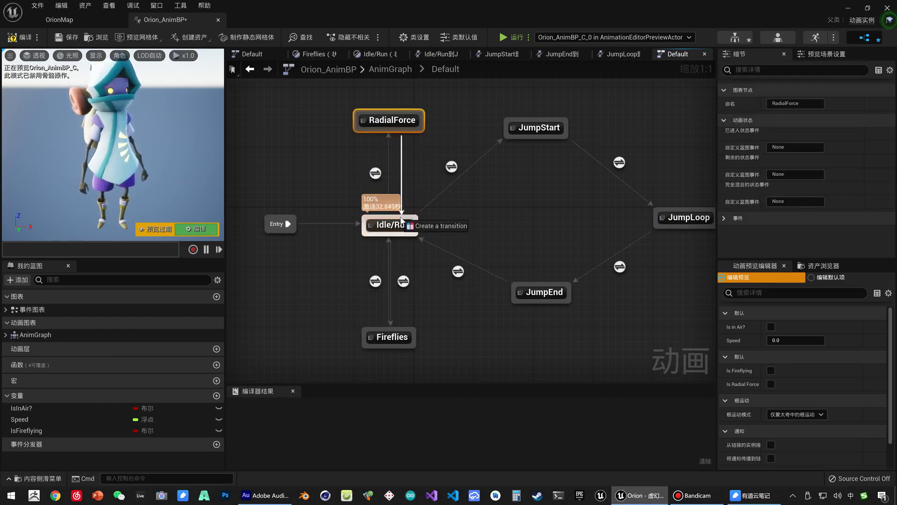
{"action": "left_click", "coordinate": [376, 247]}
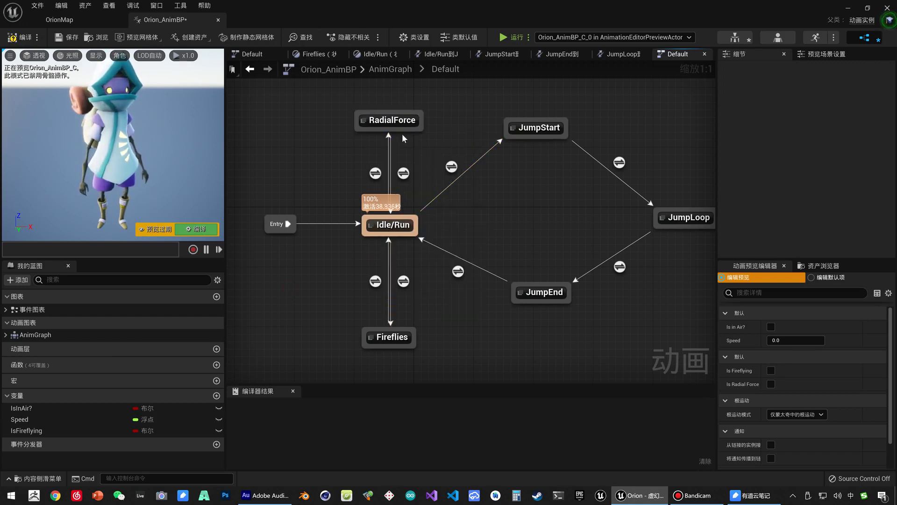
Inside RadialForce, add a Play Orion_CrouchIdle node wired into Output Pose.
{"action": "double_click", "coordinate": [397, 123]}
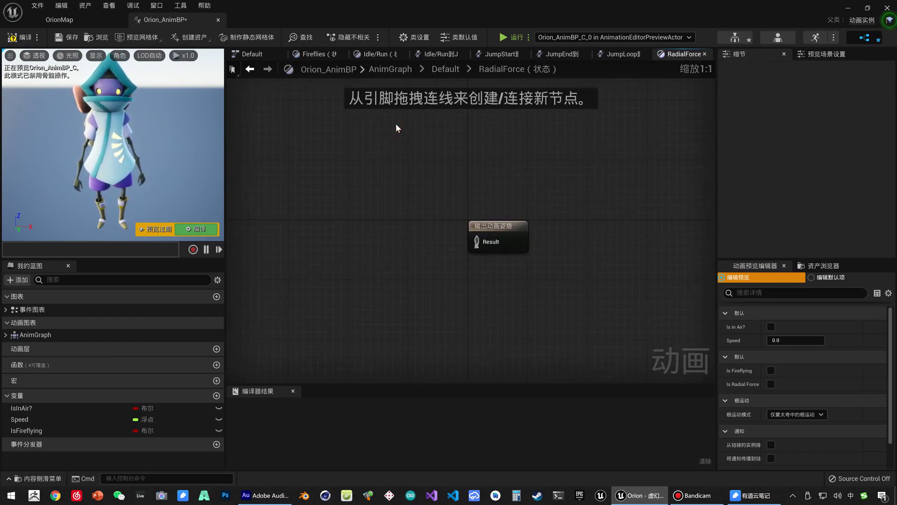
{"action": "right_click", "coordinate": [345, 246]}
{"action": "type", "text": "play"}
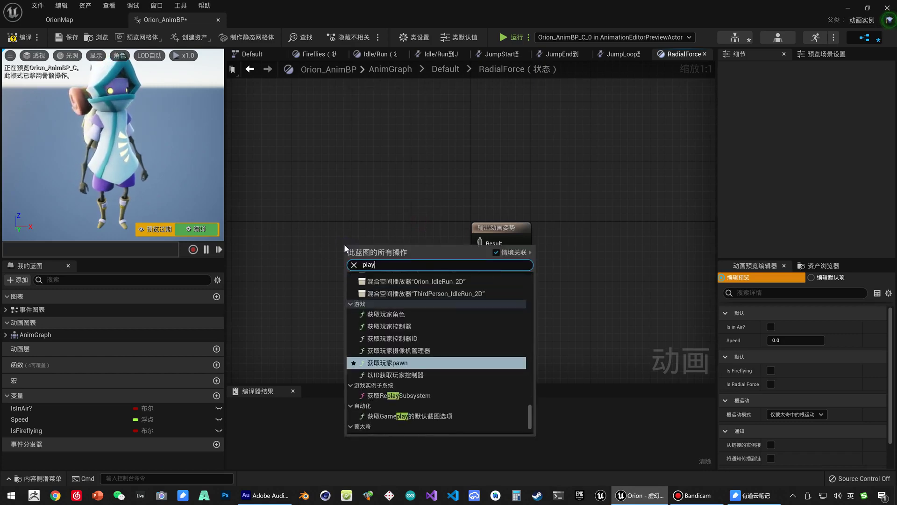
{"action": "type", "text": " cro"}
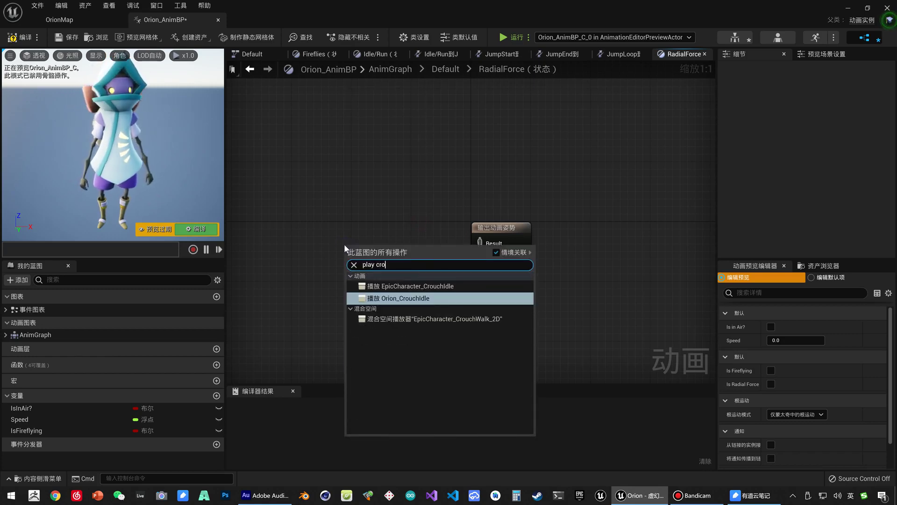
{"action": "left_click", "coordinate": [405, 305]}
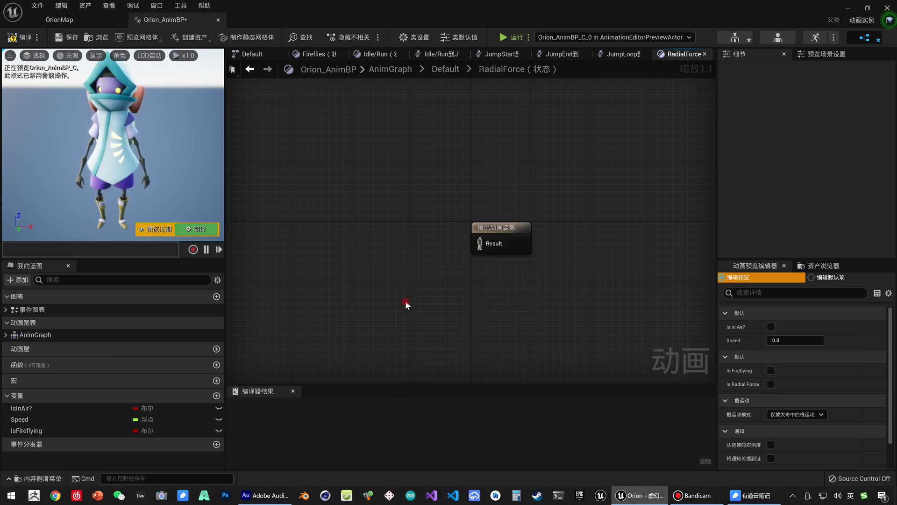
{"action": "mouse_move", "coordinate": [414, 263]}
{"action": "left_mouse_down"}
{"action": "mouse_move", "coordinate": [421, 236]}
{"action": "mouse_move", "coordinate": [476, 247]}
{"action": "left_mouse_up"}
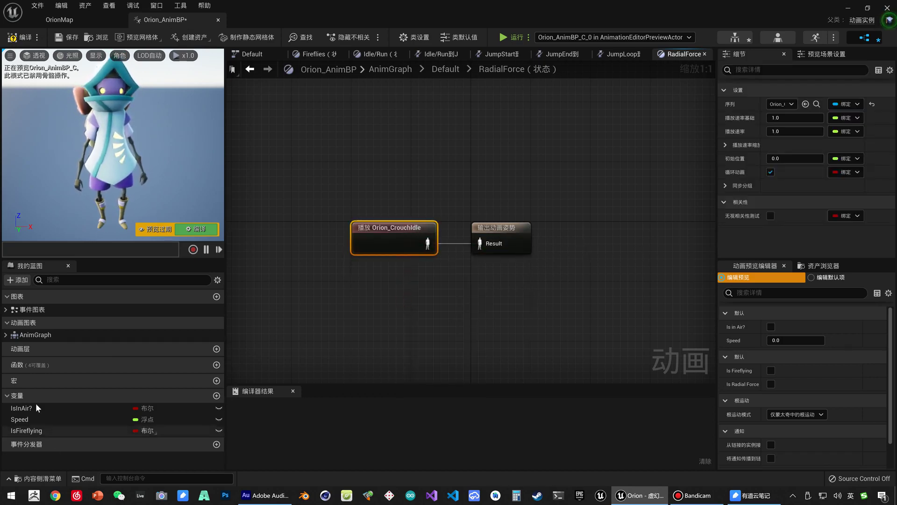
Expand AnimGraph > Default in My Blueprint to list its states and rules.
{"action": "left_click", "coordinate": [6, 334]}
{"action": "left_click", "coordinate": [10, 347]}
{"action": "scroll", "coordinate": [67, 424], "scroll_direction": "down", "scroll_amount": 2}
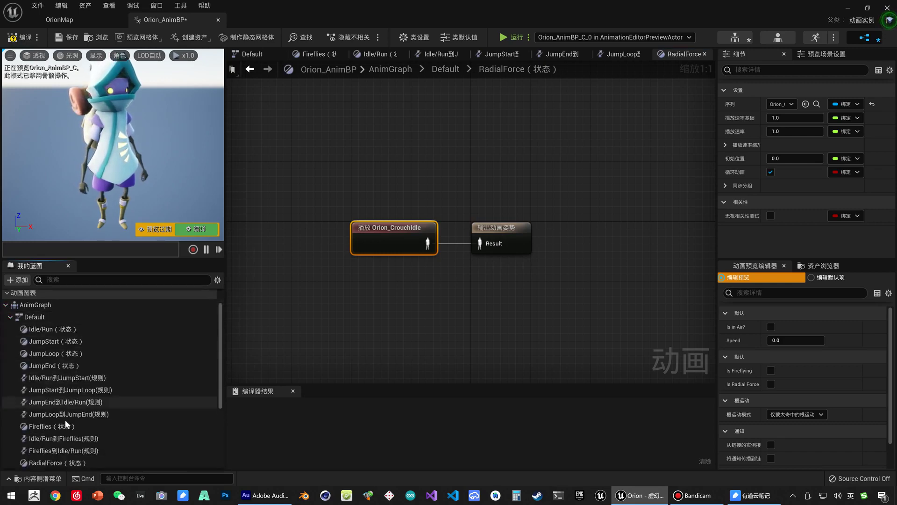
{"action": "scroll", "coordinate": [61, 437], "scroll_direction": "down", "scroll_amount": 2}
Feed a new boolean IsRadialForce into the Idle/Run→RadialForce rule, then open the RadialForce→Idle/Run rule.
{"action": "double_click", "coordinate": [46, 430]}
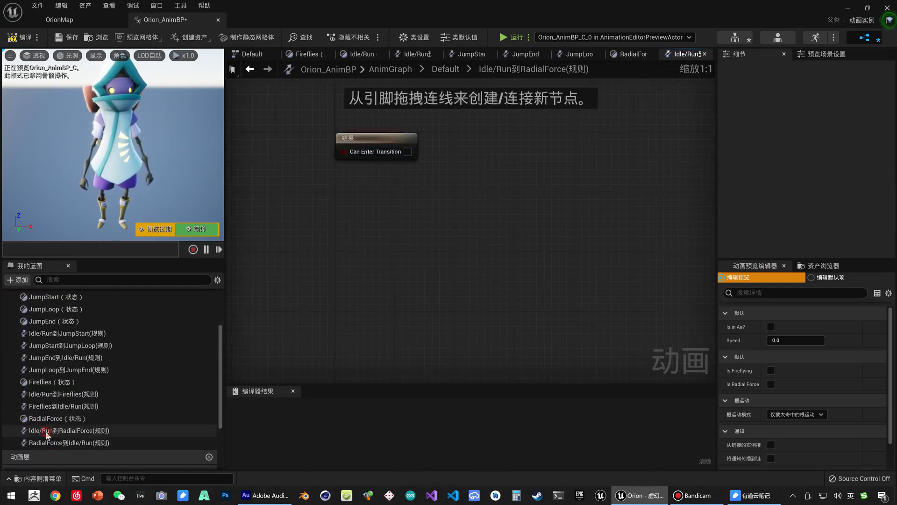
{"action": "scroll", "coordinate": [83, 432], "scroll_direction": "down", "scroll_amount": 2}
{"action": "scroll", "coordinate": [77, 436], "scroll_direction": "down", "scroll_amount": 2}
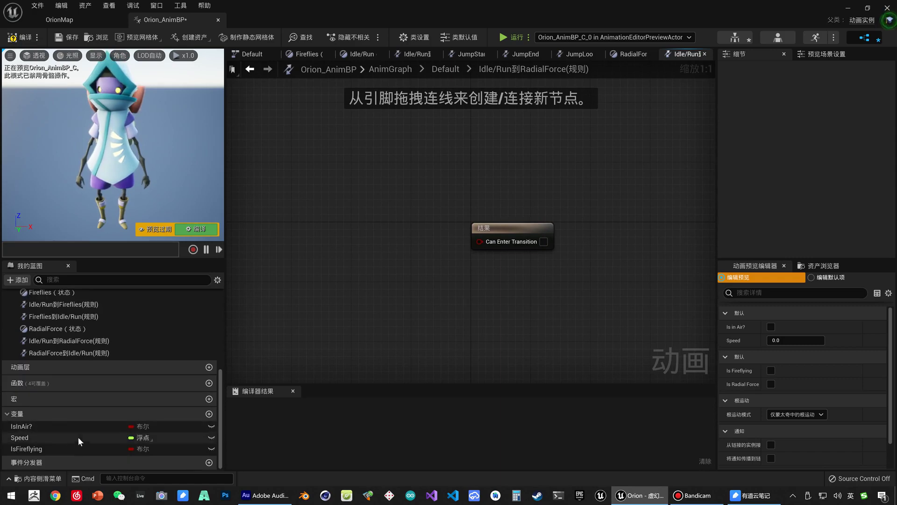
{"action": "left_click", "coordinate": [209, 415]}
{"action": "type", "text": "IsRadialFor"}
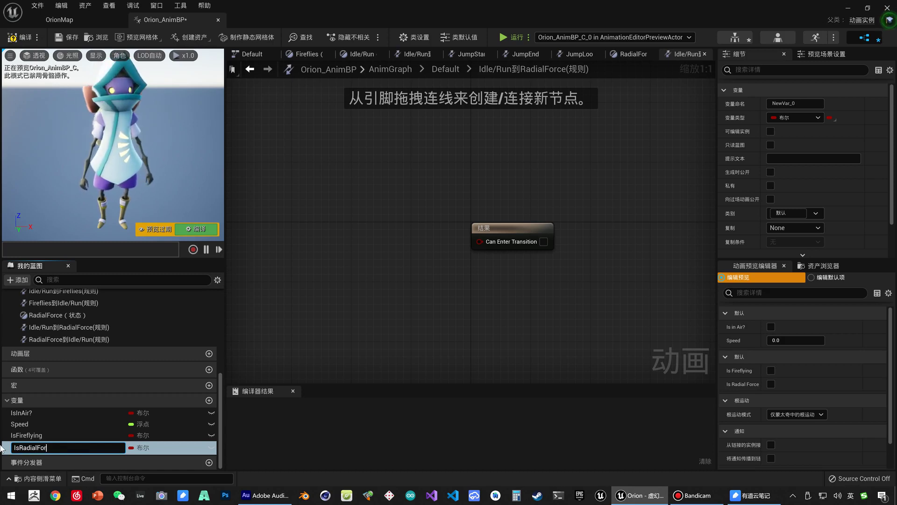
{"action": "type", "text": "ce"}
{"action": "key", "text": "Return"}
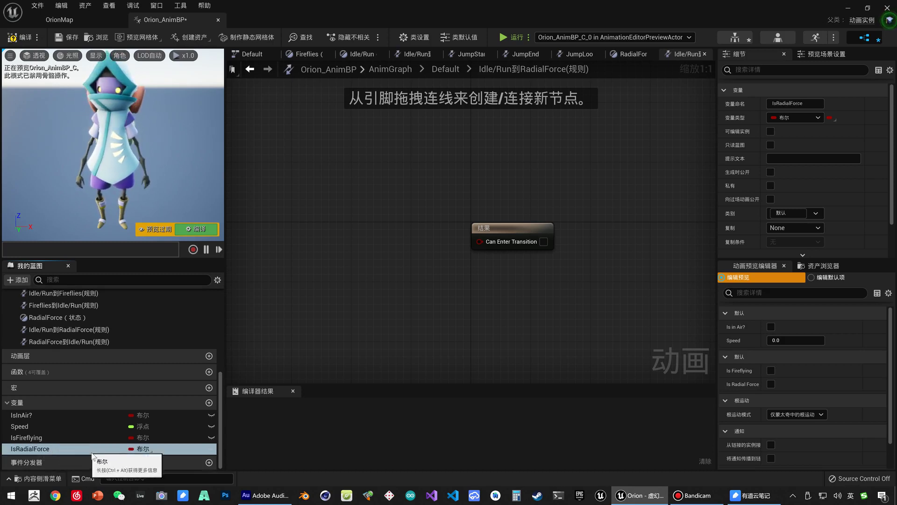
{"action": "left_click_drag", "start_coordinate": [93, 449], "coordinate": [480, 242]}
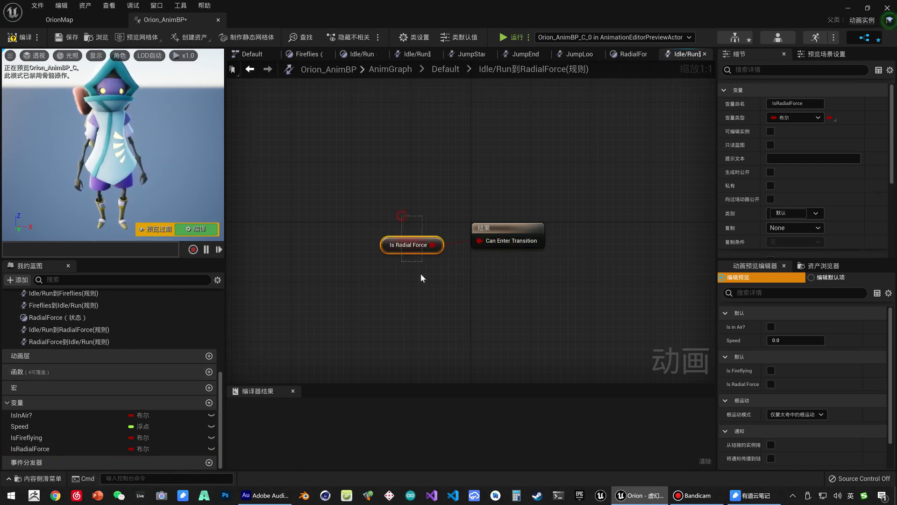
{"action": "left_click", "coordinate": [52, 341]}
{"action": "double_click", "coordinate": [51, 342]}
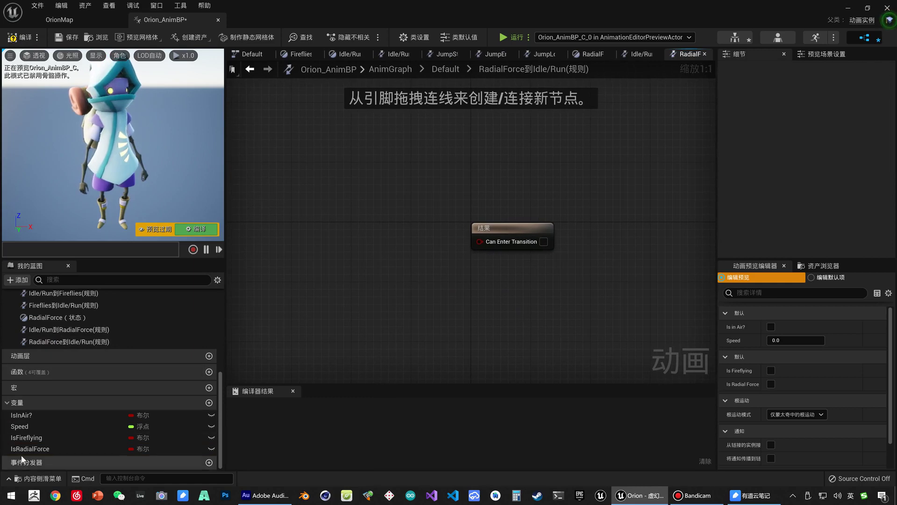
Wire IsRadialForce through a NOT node into the RadialForce→Idle/Run Can Enter Transition.
{"action": "left_click_drag", "start_coordinate": [30, 449], "coordinate": [301, 264]}
{"action": "left_click", "coordinate": [329, 283]}
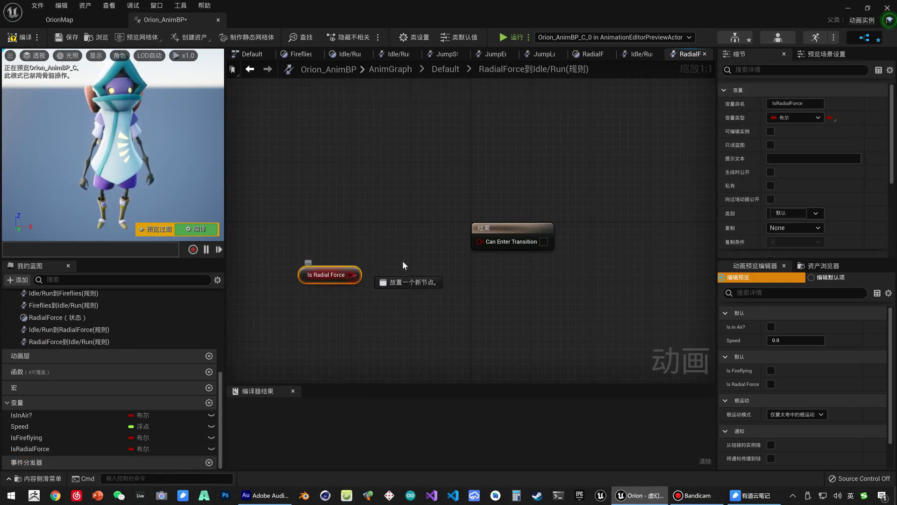
{"action": "mouse_move", "coordinate": [355, 275]}
{"action": "left_mouse_down"}
{"action": "mouse_move", "coordinate": [405, 265]}
{"action": "mouse_move", "coordinate": [390, 245]}
{"action": "mouse_move", "coordinate": [483, 240]}
{"action": "left_mouse_up"}
{"action": "type", "text": "not"}
{"action": "left_click", "coordinate": [445, 442]}
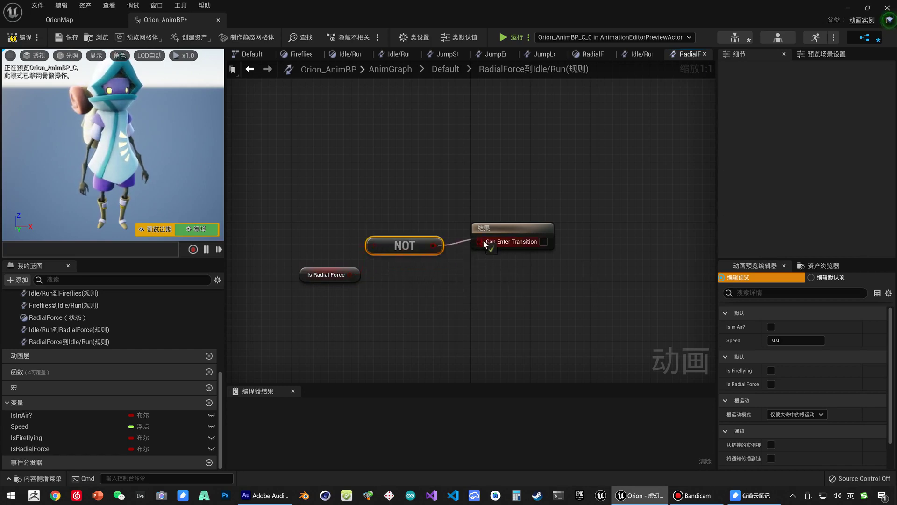
{"action": "left_click", "coordinate": [299, 275]}
Compile, save and close Orion_AnimBP.
{"action": "left_click", "coordinate": [365, 318]}
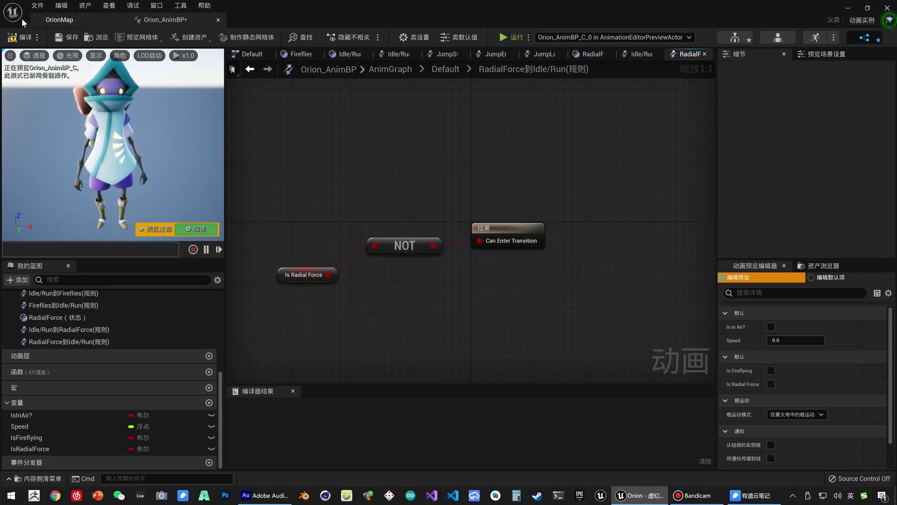
{"action": "left_click", "coordinate": [63, 36]}
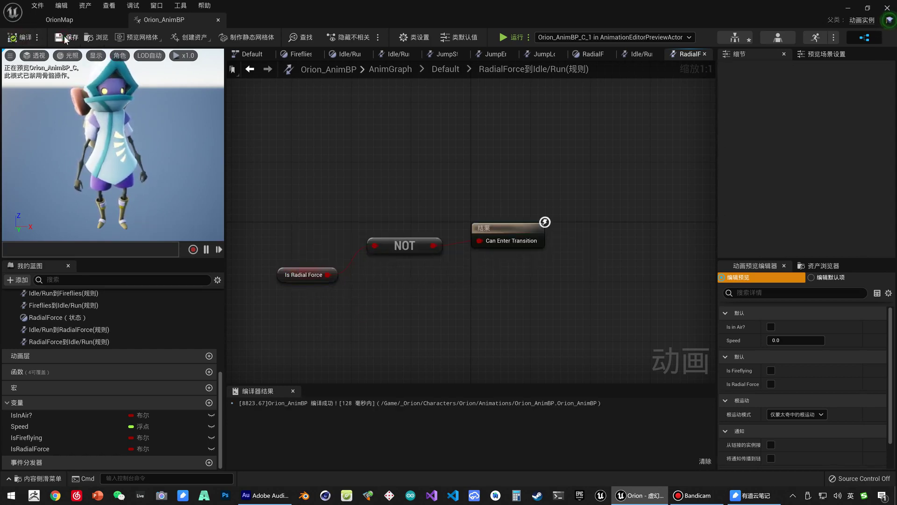
{"action": "left_click", "coordinate": [218, 20]}
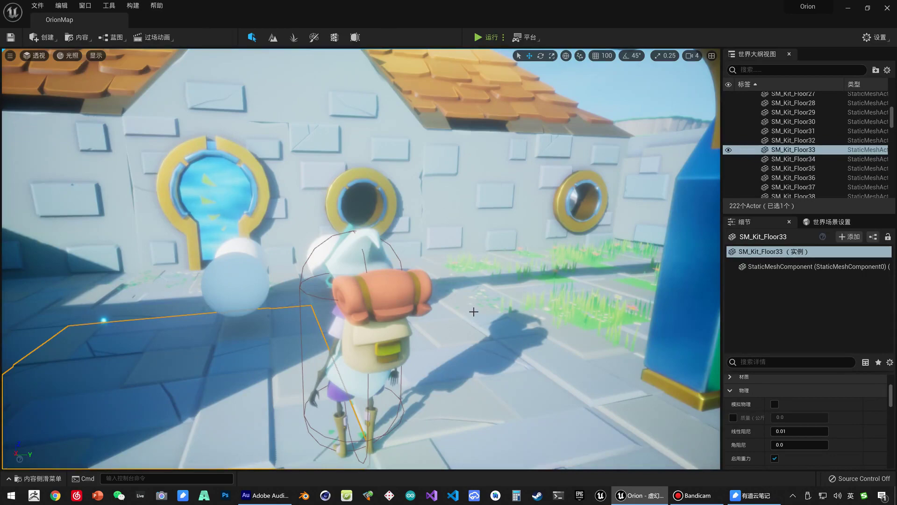